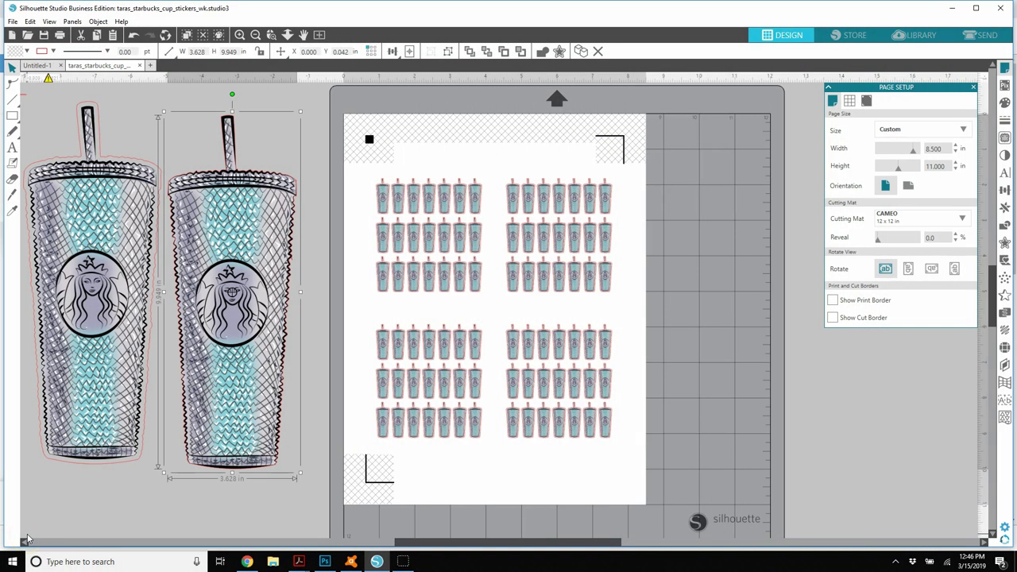
Select and copy the left Starbucks cup sticker, then start a new Untitled-2 document.
{"action": "left_click", "coordinate": [191, 390]}
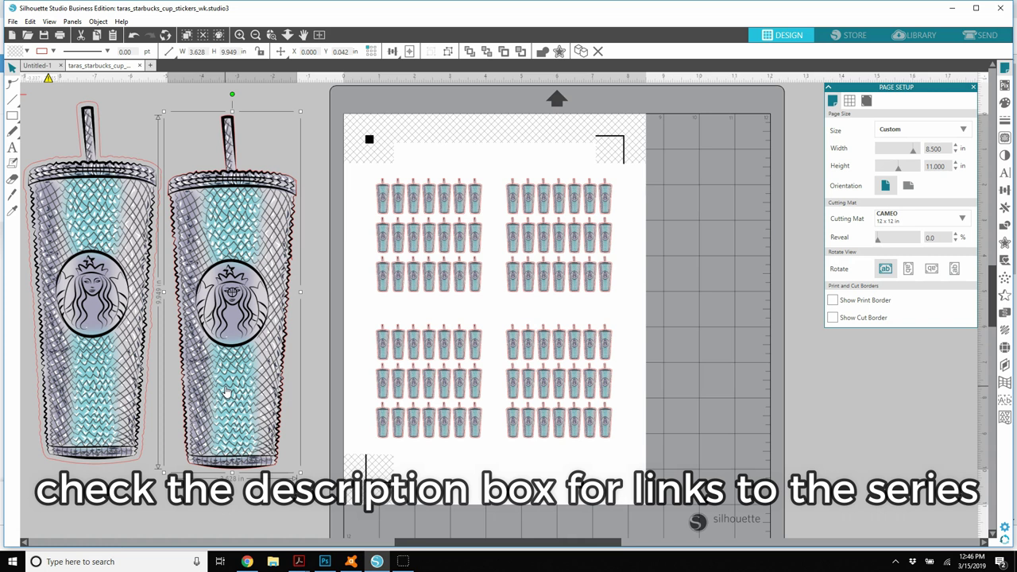
{"action": "left_click", "coordinate": [95, 135]}
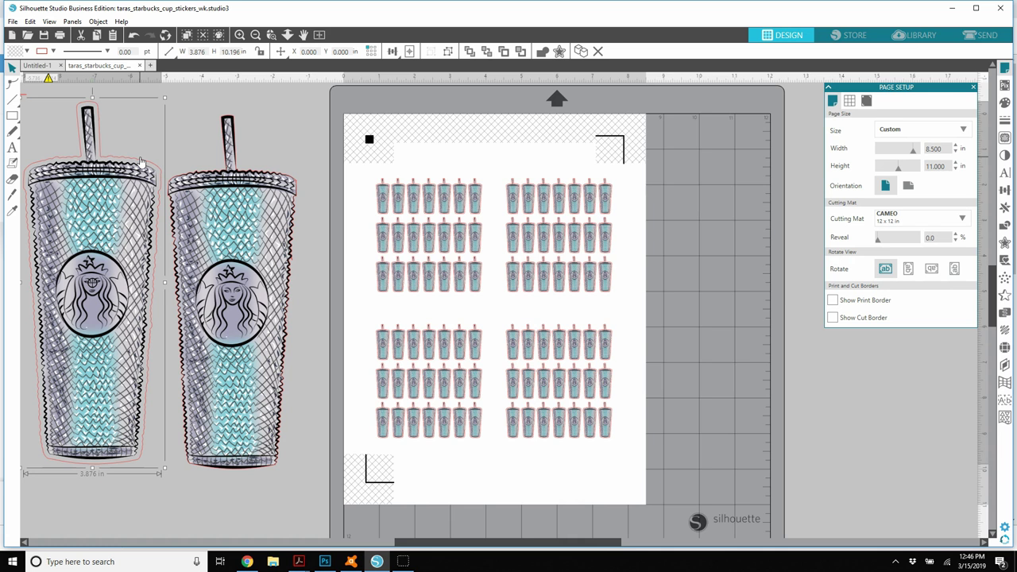
{"action": "left_click", "coordinate": [152, 106]}
{"action": "left_click", "coordinate": [113, 125]}
{"action": "key", "text": "i"}
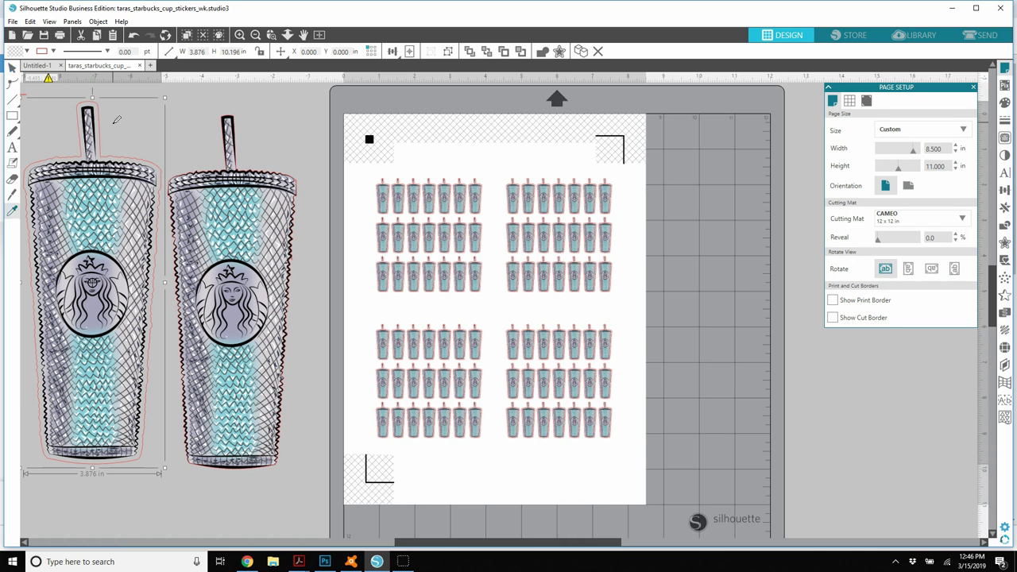
{"action": "key", "text": "v"}
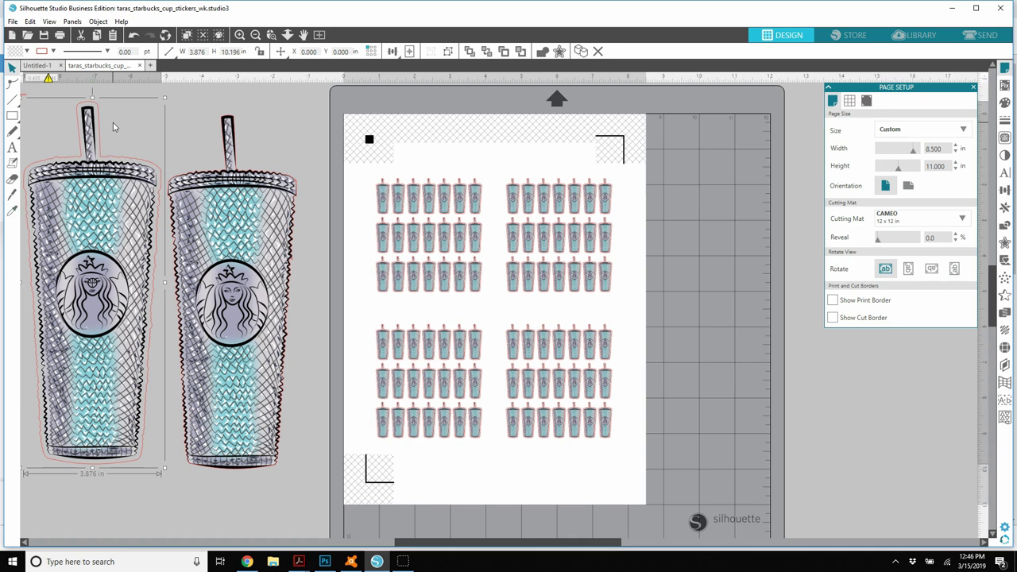
{"action": "left_click", "coordinate": [150, 65]}
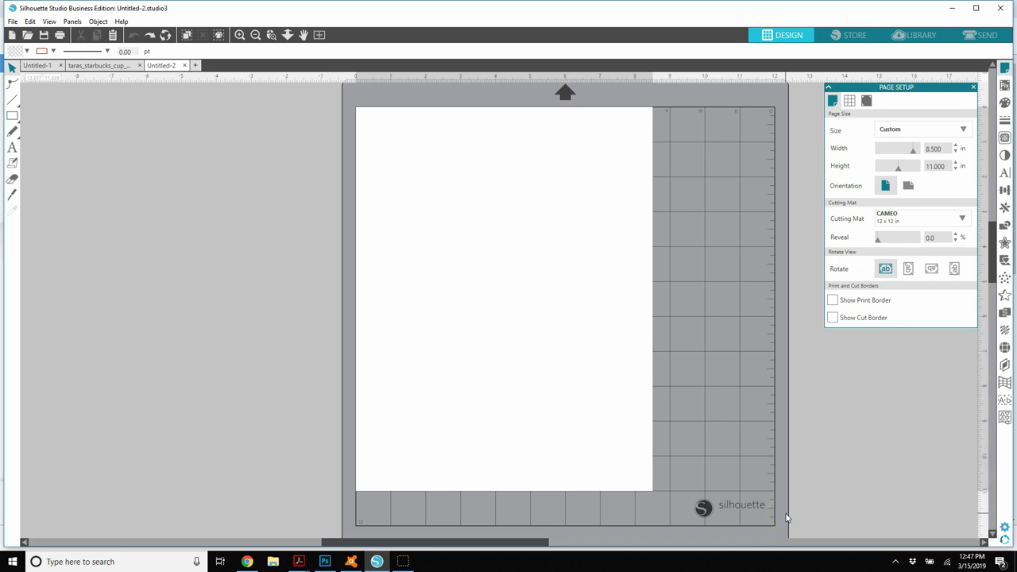
Use Save As to name the Untitled-2 document cup_work.
{"action": "left_click", "coordinate": [13, 21]}
{"action": "left_click", "coordinate": [36, 111]}
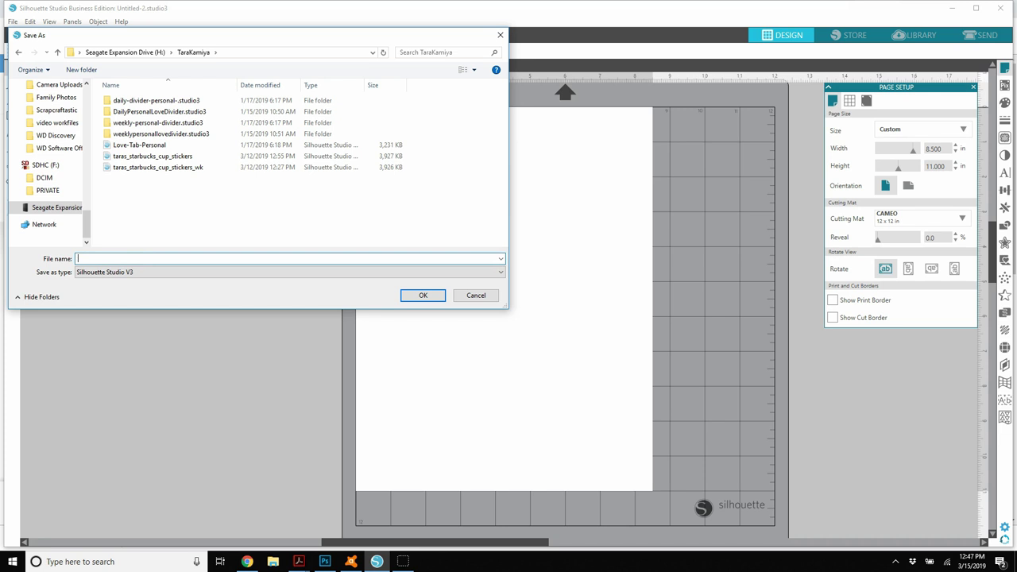
{"action": "type", "text": "cup_work"}
{"action": "left_click", "coordinate": [148, 270]}
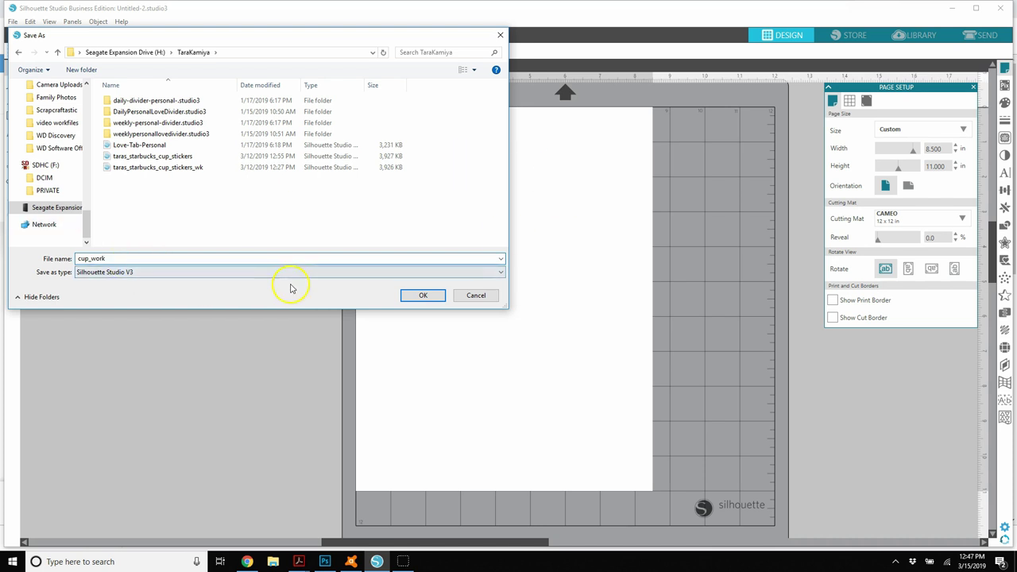
{"action": "key", "text": "Return"}
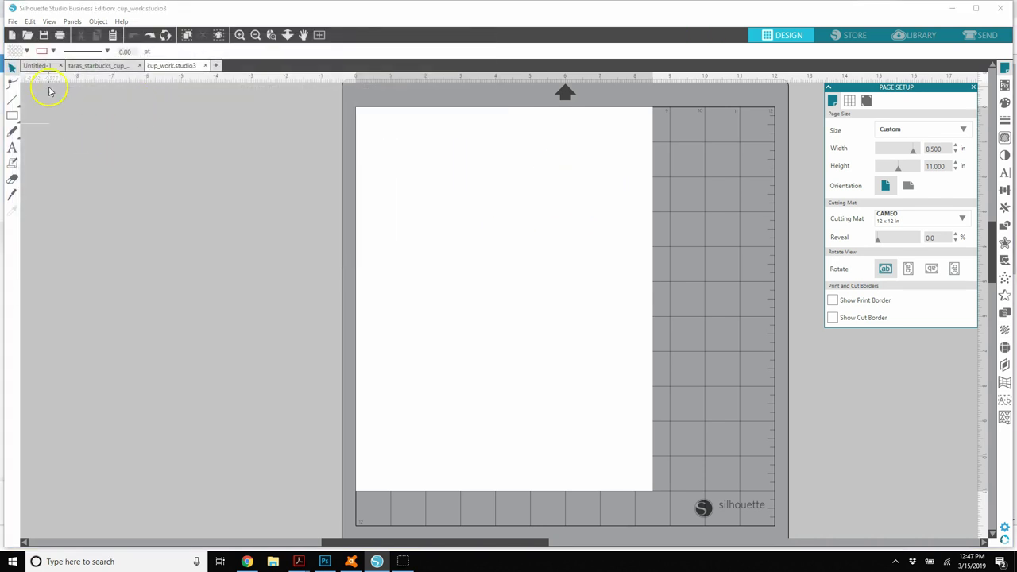
Paste the copied Starbucks cup from the Edit menu and drag it onto the page.
{"action": "left_click", "coordinate": [28, 21]}
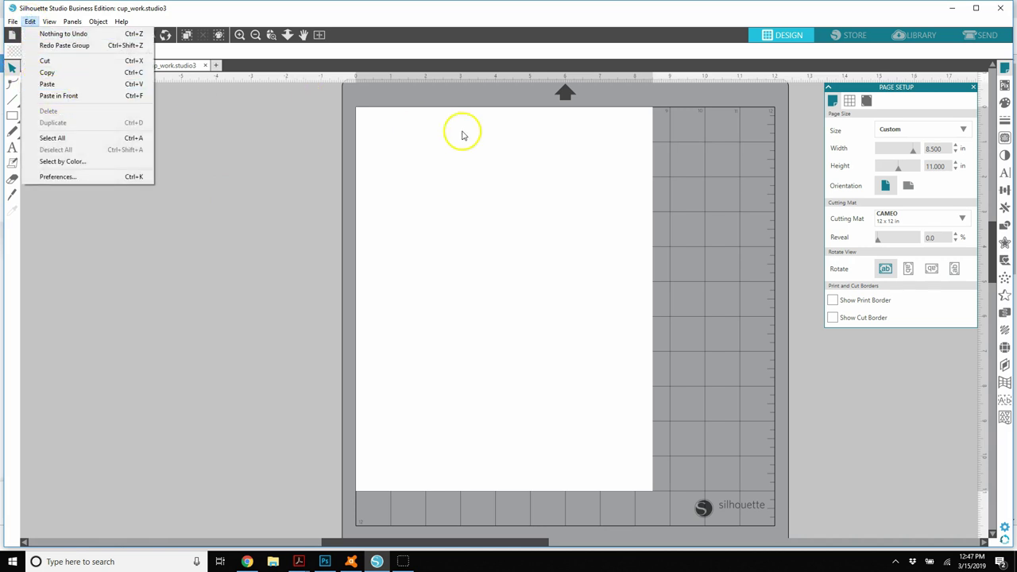
{"action": "left_click", "coordinate": [342, 331]}
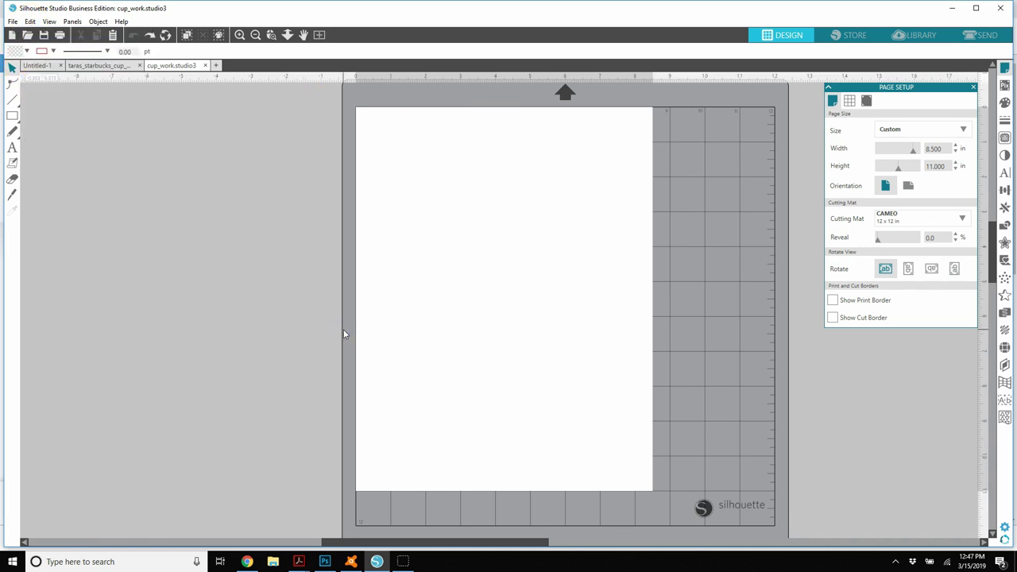
{"action": "left_click", "coordinate": [344, 329]}
{"action": "left_click", "coordinate": [109, 199]}
{"action": "left_click_drag", "start_coordinate": [146, 205], "coordinate": [494, 198]}
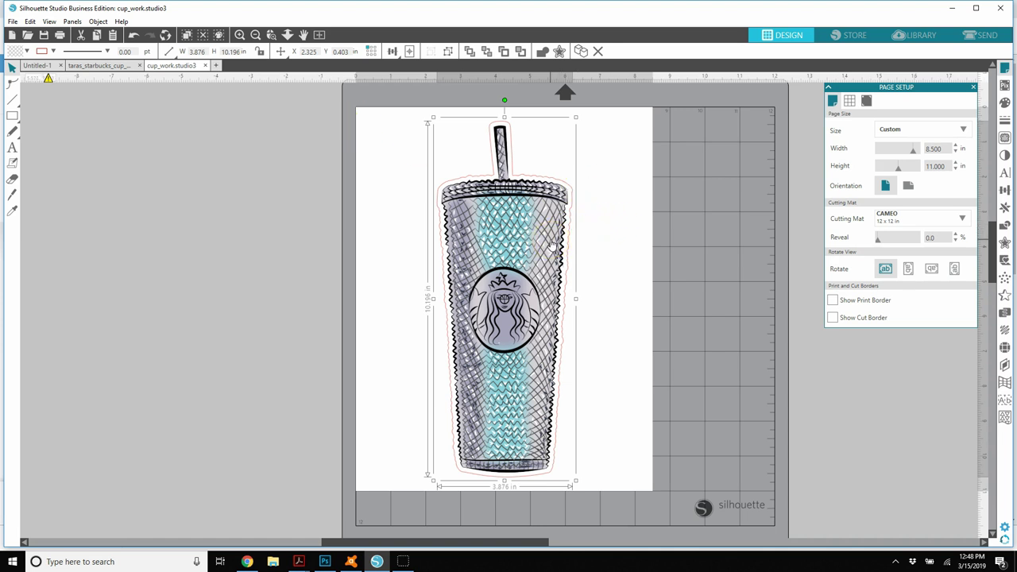
Drag the selected Starbucks cup a tiny bit to the right.
{"action": "left_click_drag", "start_coordinate": [552, 244], "coordinate": [554, 244]}
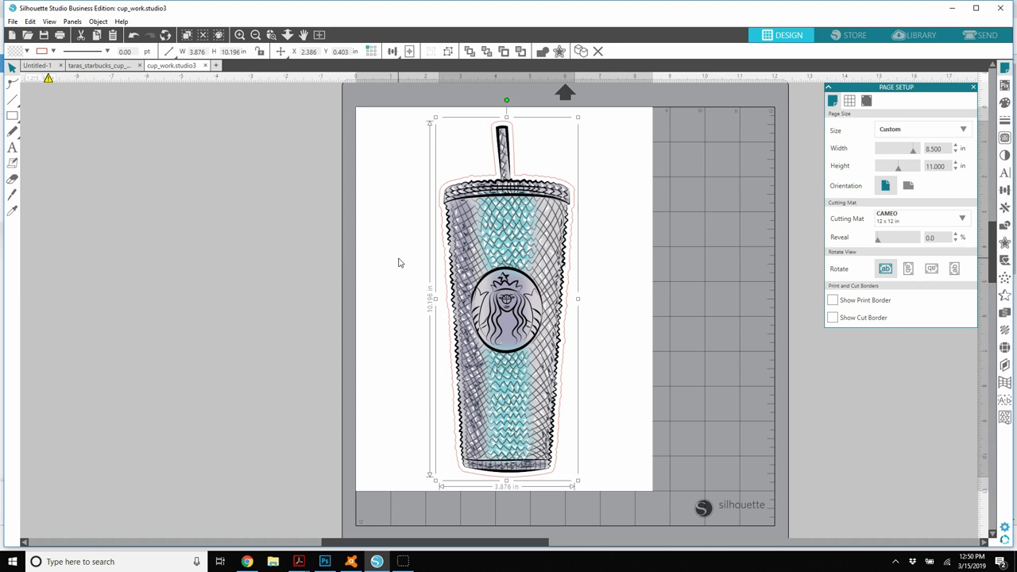
Nudge the cup right four, up two, down two and left two, ending at X 2.356, Y 0.463 in.
{"action": "key", "text": "Right"}
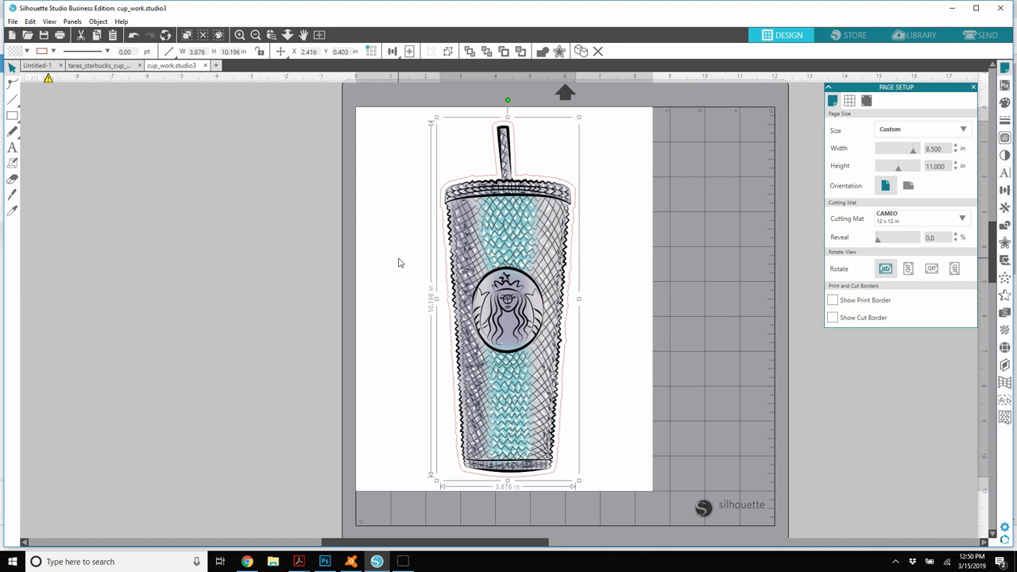
{"action": "key", "text": "Right"}
{"action": "key", "text": "Right"}
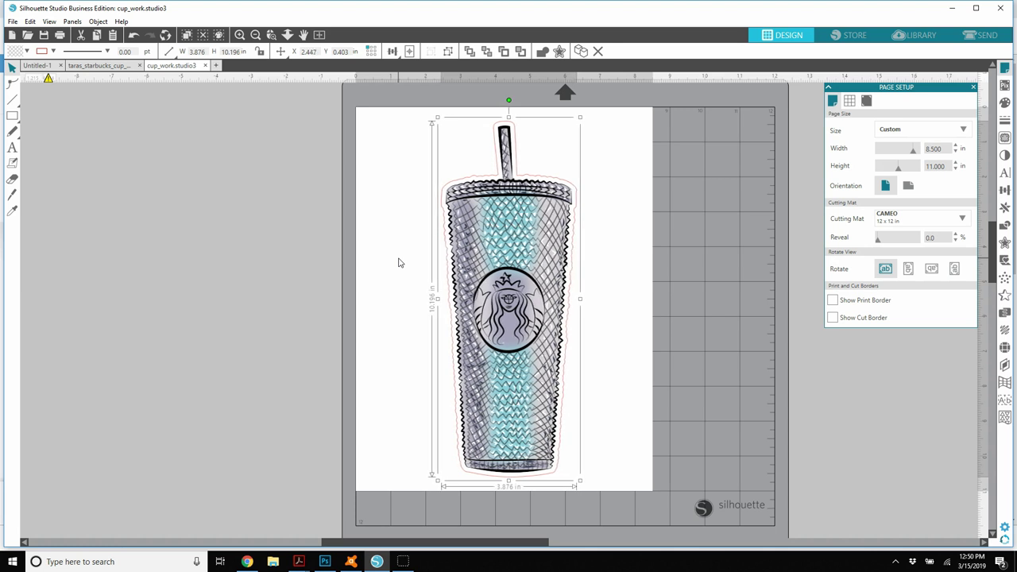
{"action": "key", "text": "Right"}
{"action": "key", "text": "Right"}
{"action": "key", "text": "Right"}
{"action": "key", "text": "Right"}
{"action": "key", "text": "Right"}
{"action": "key", "text": "Right"}
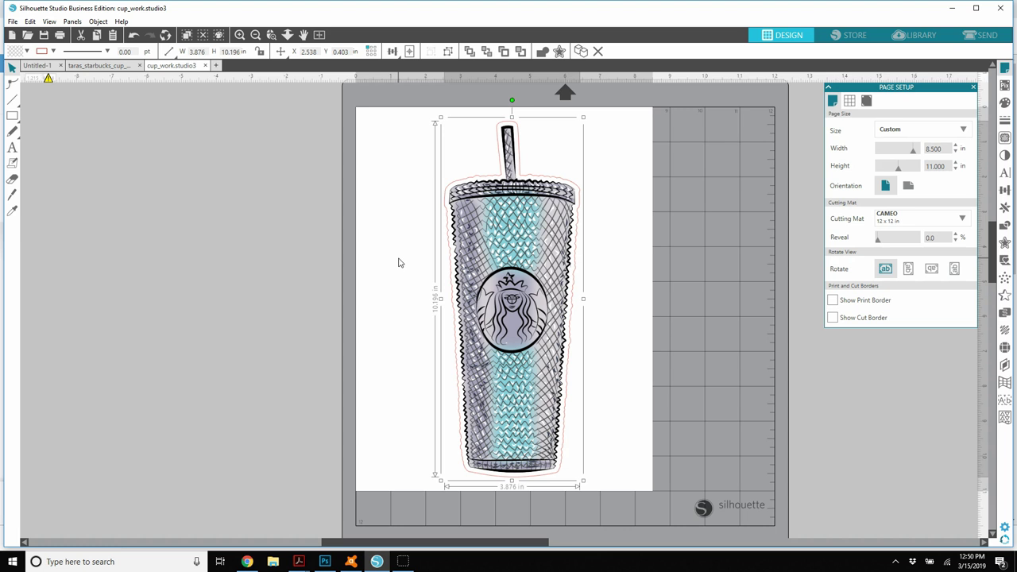
{"action": "key", "text": "Right"}
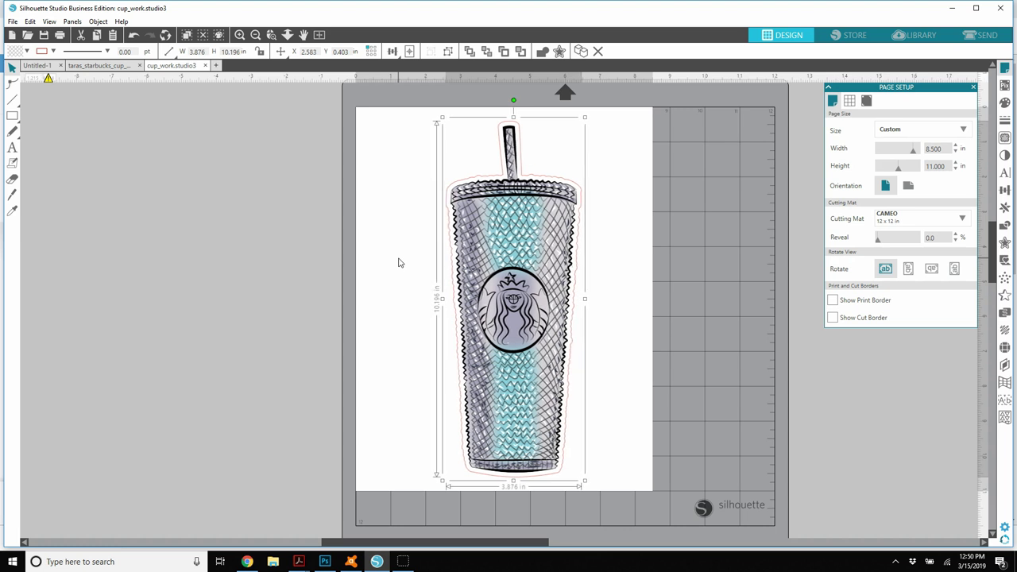
{"action": "key", "text": "Up"}
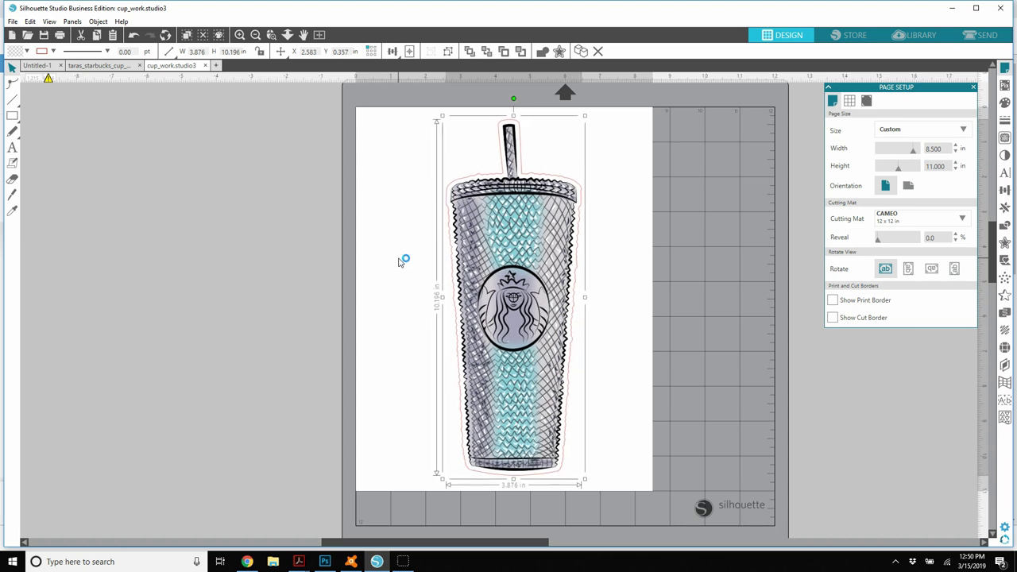
{"action": "key", "text": "Up"}
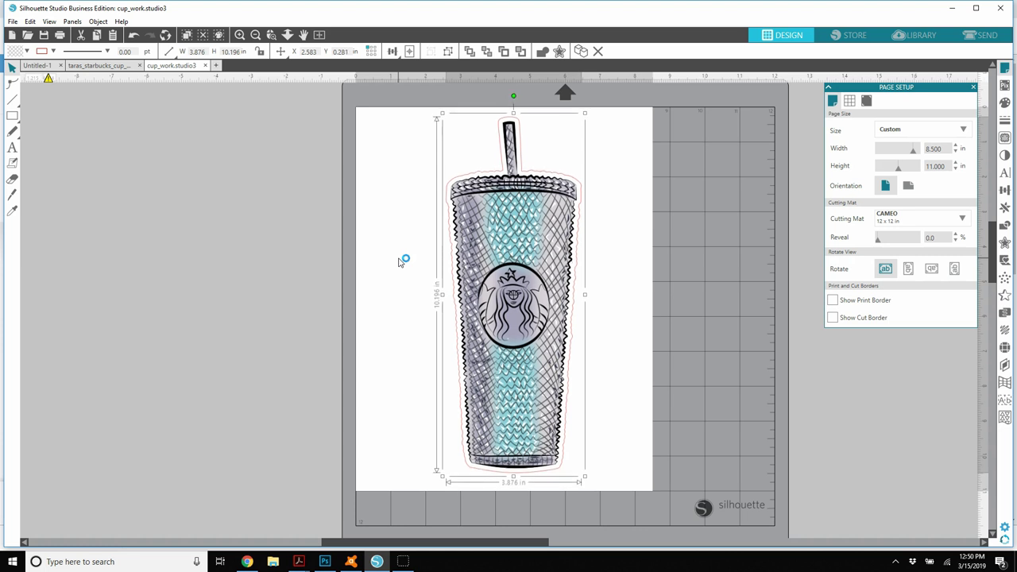
{"action": "key", "text": "Down"}
{"action": "key", "text": "Down"}
{"action": "key", "text": "Down"}
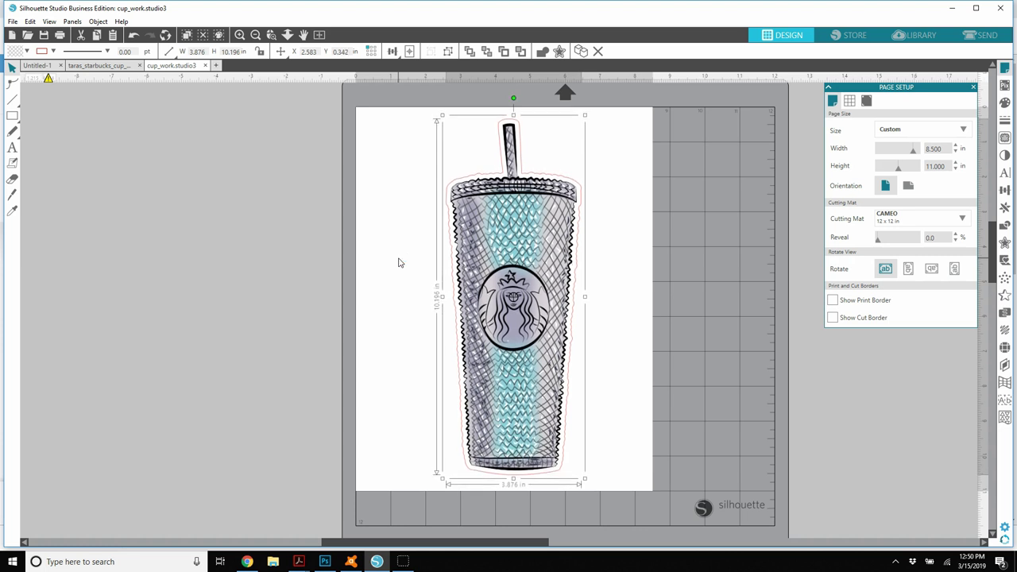
{"action": "key", "text": "Down"}
{"action": "key", "text": "Left"}
{"action": "key", "text": "Left"}
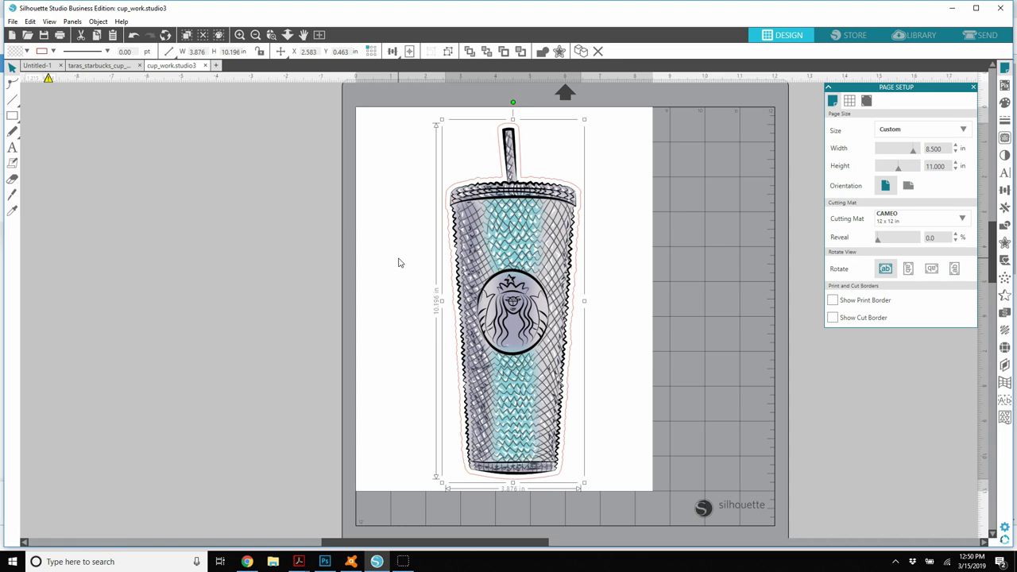
{"action": "key", "text": "Left"}
{"action": "key", "text": "Left"}
{"action": "key", "text": "Left"}
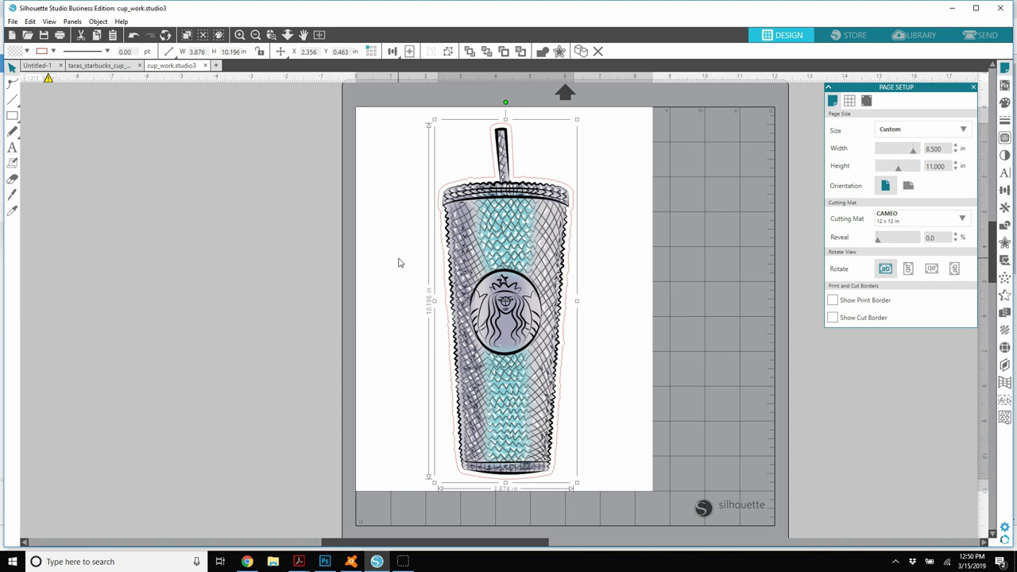
{"action": "left_click", "coordinate": [402, 259]}
{"action": "left_click", "coordinate": [483, 263]}
{"action": "left_click", "coordinate": [358, 231]}
{"action": "left_click", "coordinate": [379, 232]}
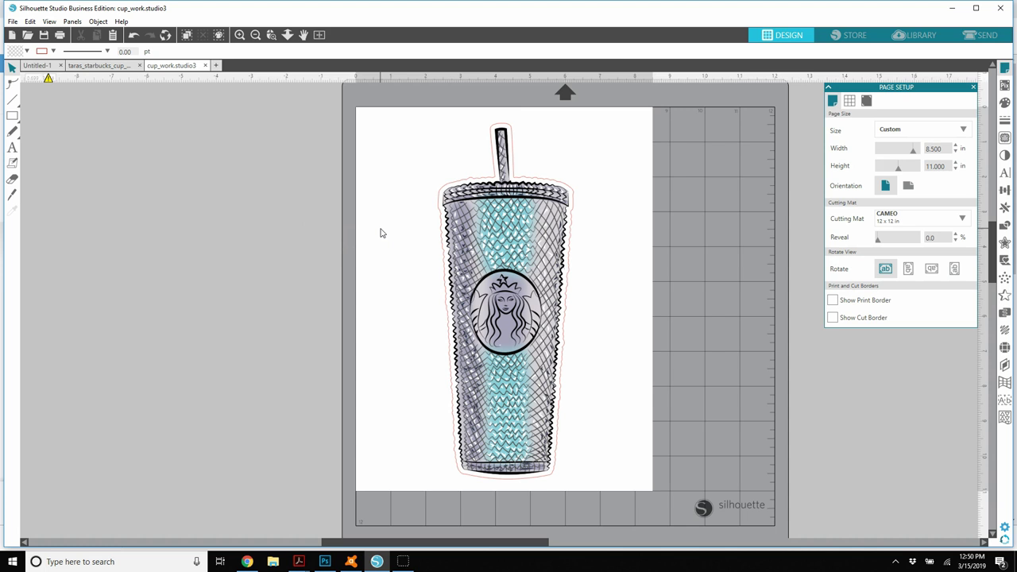
{"action": "left_click", "coordinate": [467, 246]}
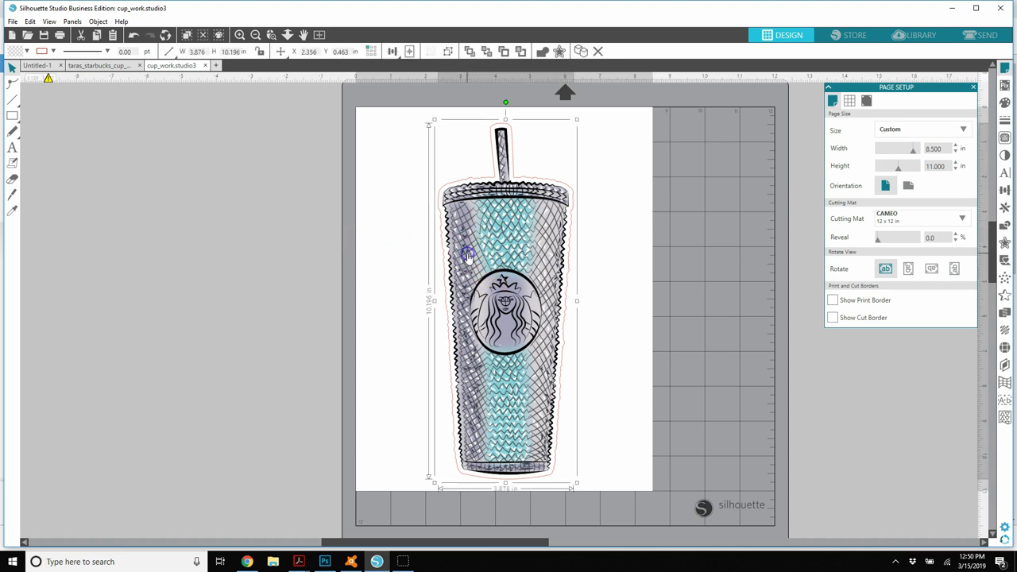
{"action": "left_click", "coordinate": [409, 279]}
{"action": "left_click", "coordinate": [473, 240]}
{"action": "left_click", "coordinate": [369, 244]}
{"action": "left_click", "coordinate": [481, 229]}
{"action": "mouse_move", "coordinate": [481, 229]}
{"action": "left_mouse_down"}
{"action": "mouse_move", "coordinate": [397, 224]}
{"action": "mouse_move", "coordinate": [585, 227]}
{"action": "mouse_move", "coordinate": [461, 236]}
{"action": "mouse_move", "coordinate": [472, 240]}
{"action": "left_mouse_up"}
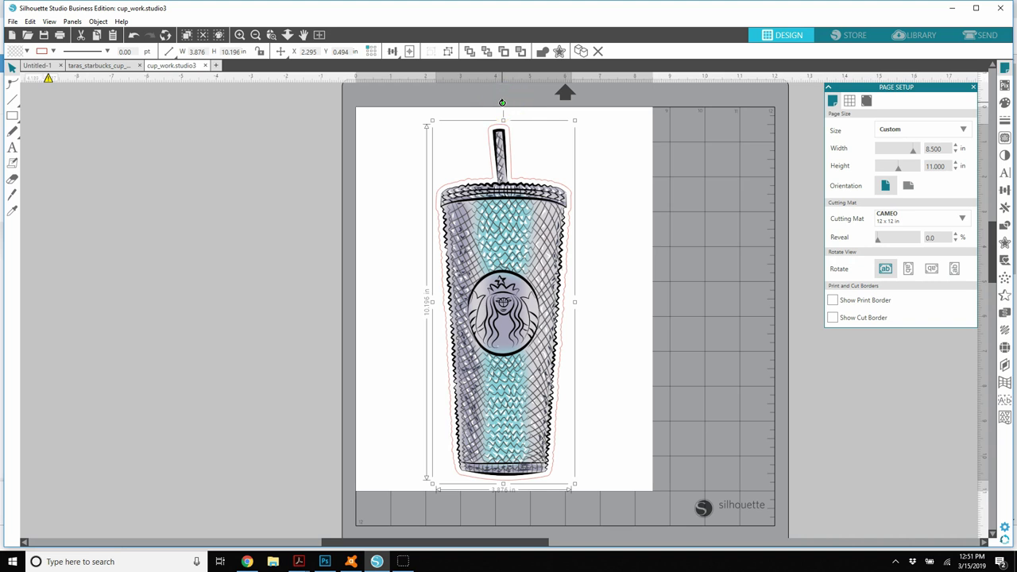
{"action": "left_click_drag", "start_coordinate": [502, 103], "coordinate": [503, 210]}
Test pivot spots with rotations, then fix the pivot on the lower cup body and rotate it upright.
{"action": "left_click_drag", "start_coordinate": [439, 132], "coordinate": [449, 138]}
{"action": "mouse_move", "coordinate": [504, 102]}
{"action": "left_mouse_down"}
{"action": "mouse_move", "coordinate": [477, 171]}
{"action": "mouse_move", "coordinate": [451, 134]}
{"action": "mouse_move", "coordinate": [490, 106]}
{"action": "mouse_move", "coordinate": [449, 104]}
{"action": "mouse_move", "coordinate": [453, 118]}
{"action": "mouse_move", "coordinate": [399, 140]}
{"action": "mouse_move", "coordinate": [542, 106]}
{"action": "mouse_move", "coordinate": [513, 136]}
{"action": "mouse_move", "coordinate": [564, 127]}
{"action": "mouse_move", "coordinate": [519, 92]}
{"action": "left_mouse_up"}
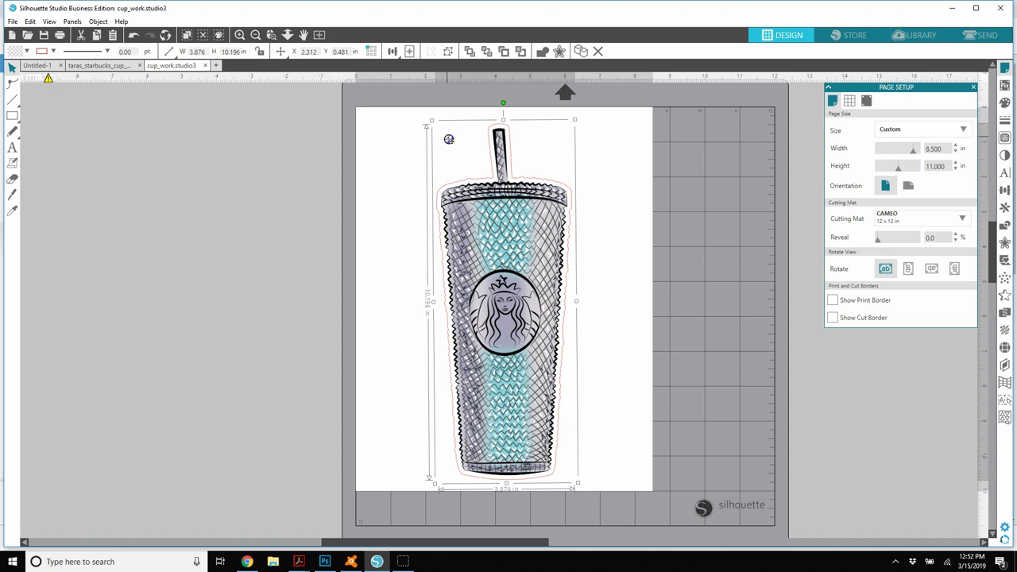
{"action": "left_click_drag", "start_coordinate": [449, 139], "coordinate": [504, 301]}
{"action": "mouse_move", "coordinate": [504, 300]}
{"action": "left_mouse_down"}
{"action": "mouse_move", "coordinate": [459, 233]}
{"action": "mouse_move", "coordinate": [489, 290]}
{"action": "mouse_move", "coordinate": [513, 304]}
{"action": "mouse_move", "coordinate": [499, 302]}
{"action": "mouse_move", "coordinate": [563, 333]}
{"action": "mouse_move", "coordinate": [520, 295]}
{"action": "mouse_move", "coordinate": [558, 382]}
{"action": "mouse_move", "coordinate": [535, 434]}
{"action": "mouse_move", "coordinate": [535, 416]}
{"action": "left_mouse_up"}
{"action": "left_click", "coordinate": [535, 416]}
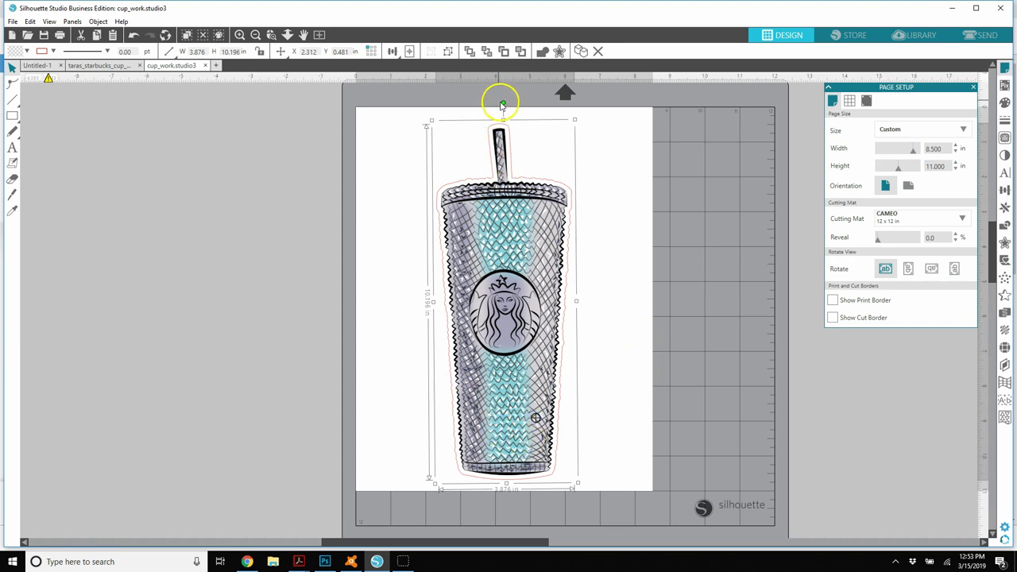
{"action": "left_click_drag", "start_coordinate": [502, 101], "coordinate": [508, 169]}
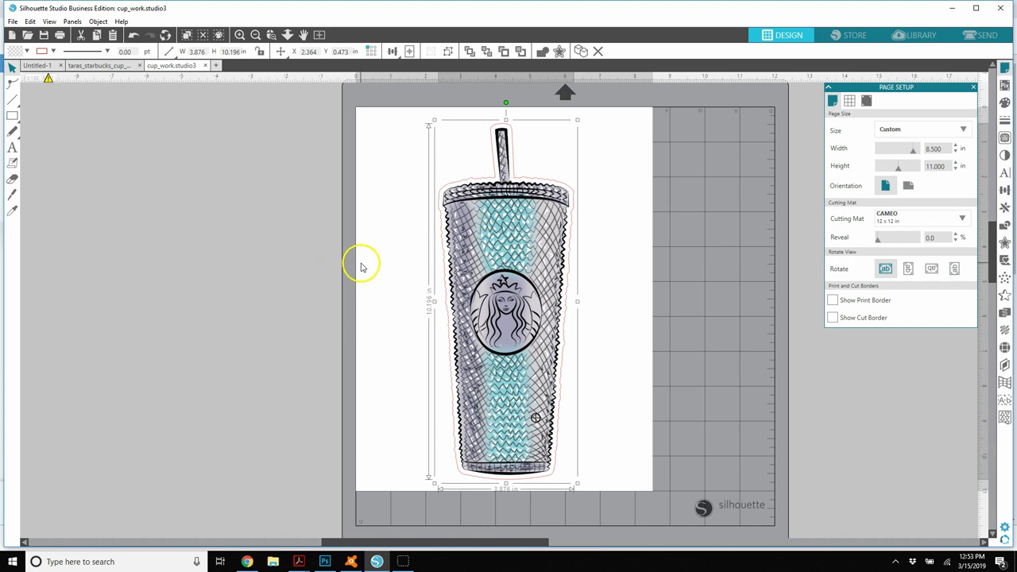
{"action": "left_click", "coordinate": [384, 258]}
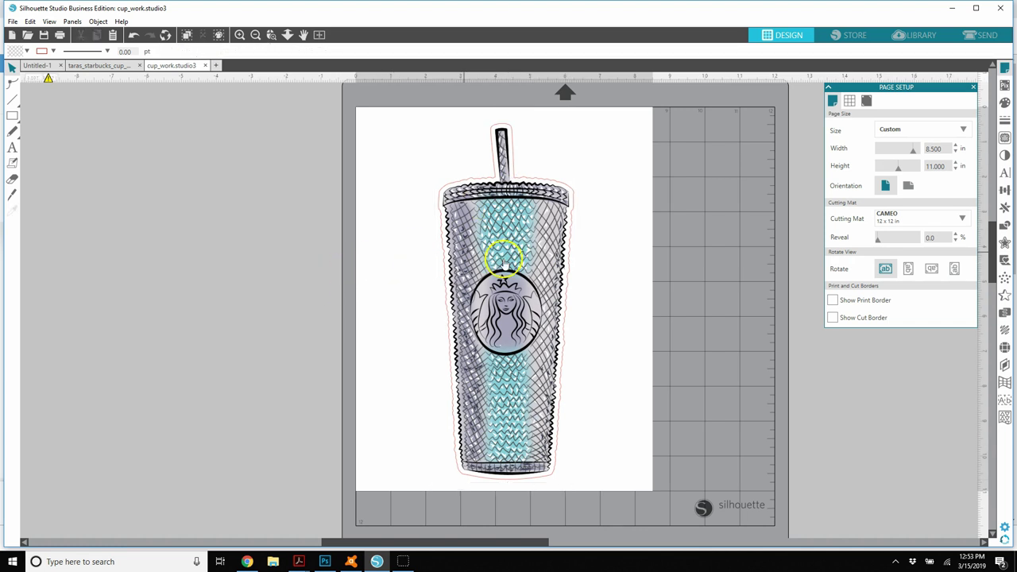